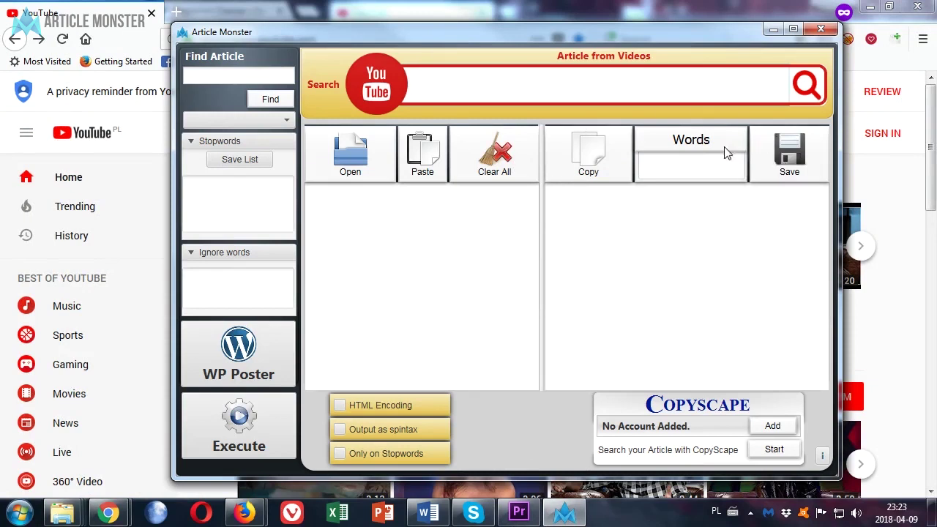
Switch to YouTube in Firefox, search for "weight loss" and filter the results to videos with Subtitles/CC
click(432, 15)
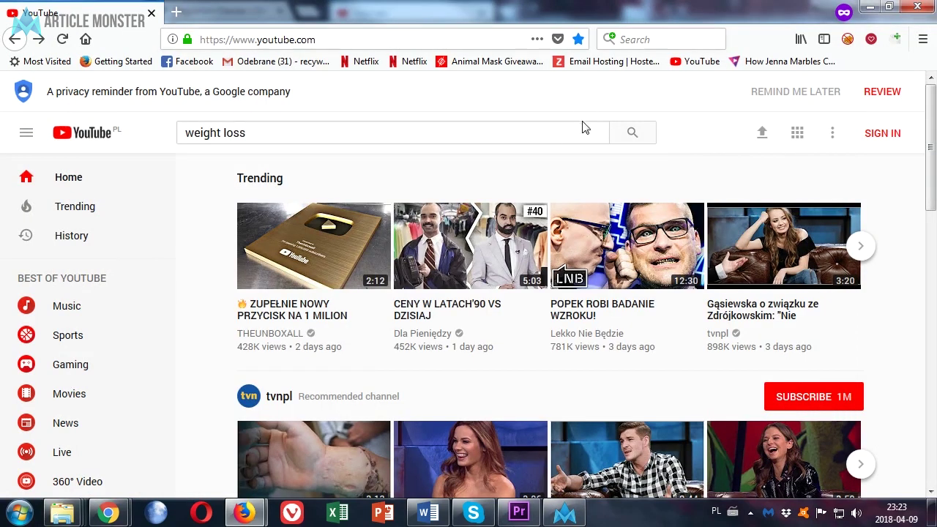
click(639, 137)
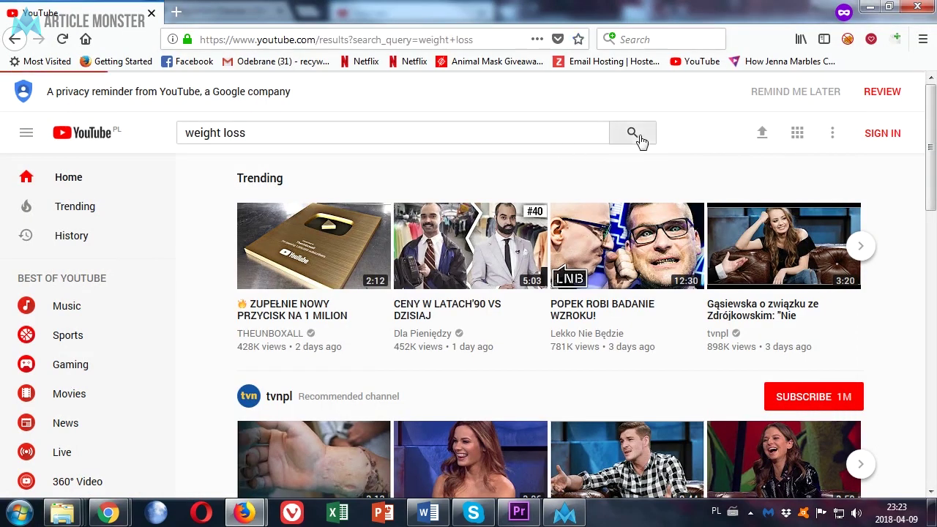
click(869, 189)
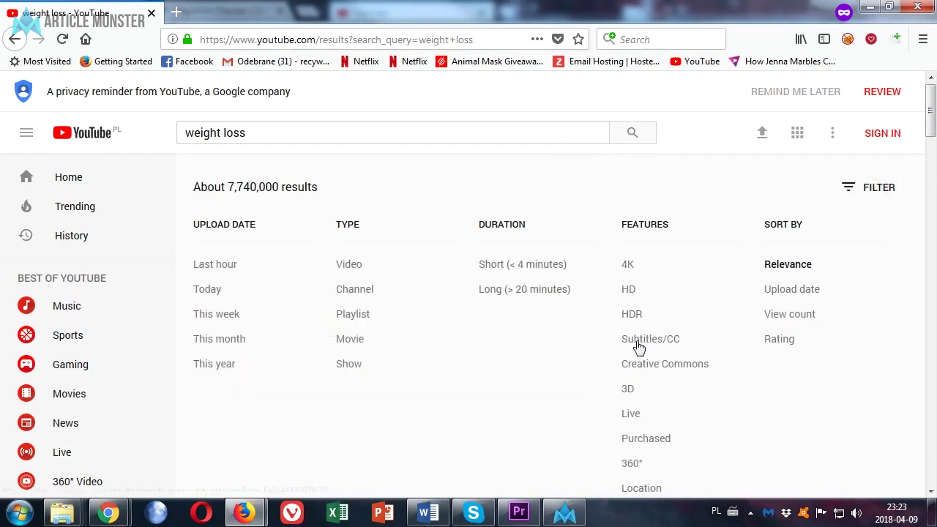
click(639, 341)
Copy the link of the video "Best Pilates Workout ♥ Core Exercises For Weight Loss" from the search results
scroll(508, 249, down, 10)
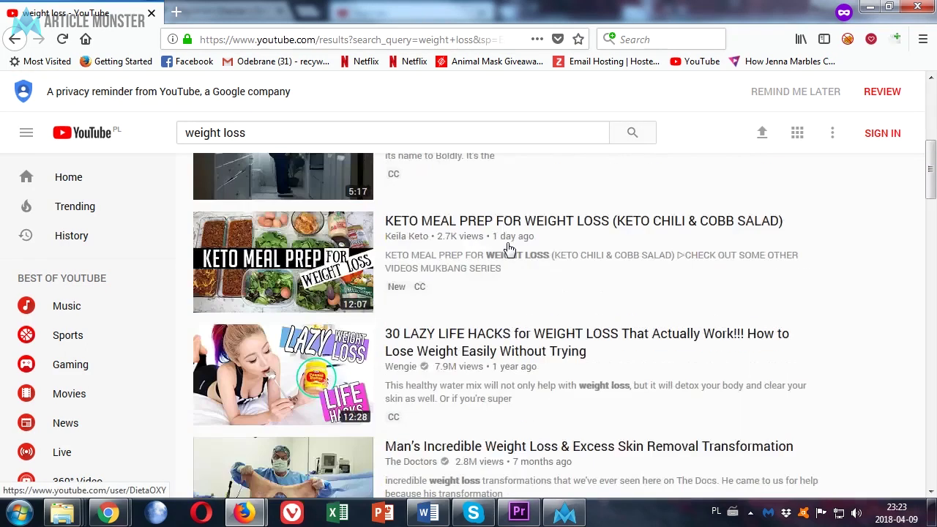
scroll(509, 251, down, 15)
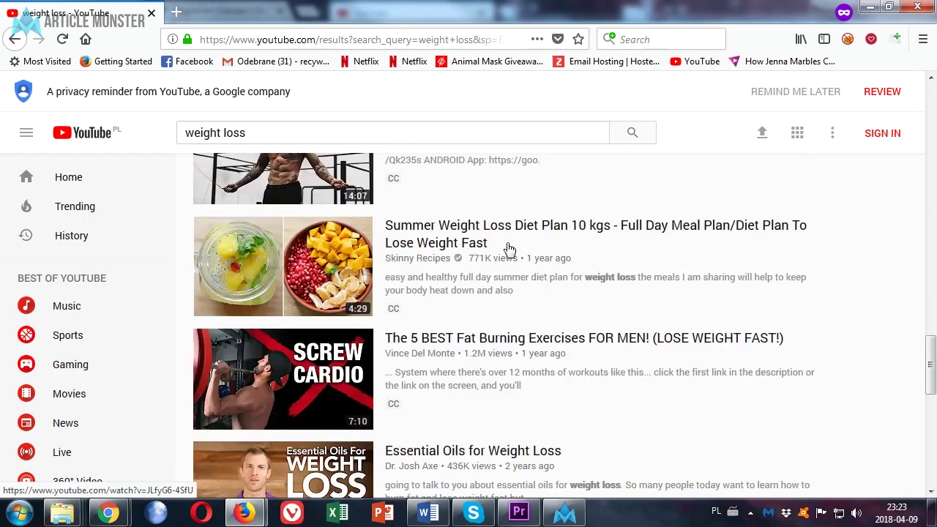
scroll(510, 247, down, 10)
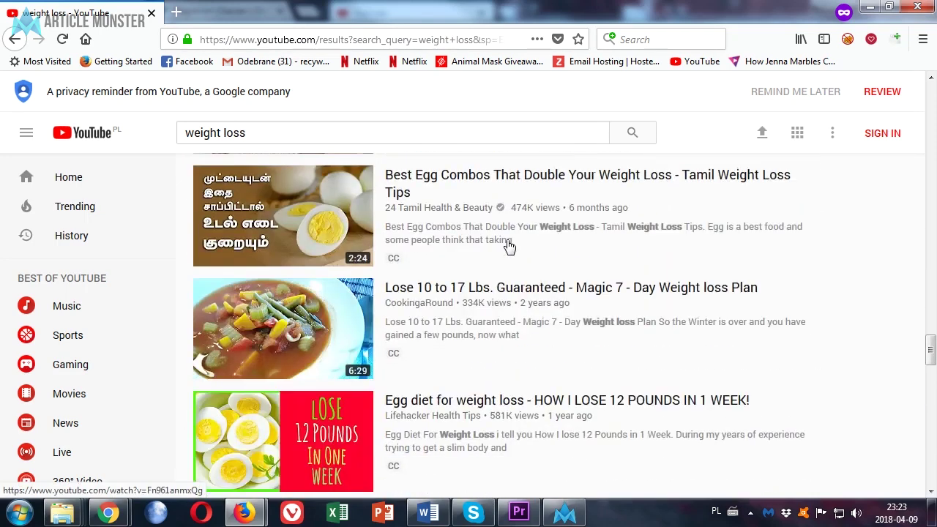
scroll(510, 247, down, 12)
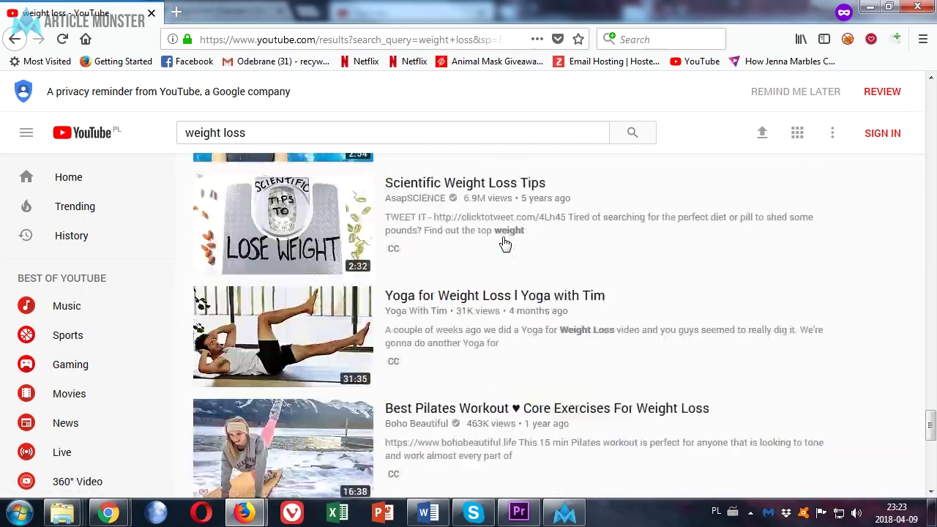
scroll(505, 242, up, 3)
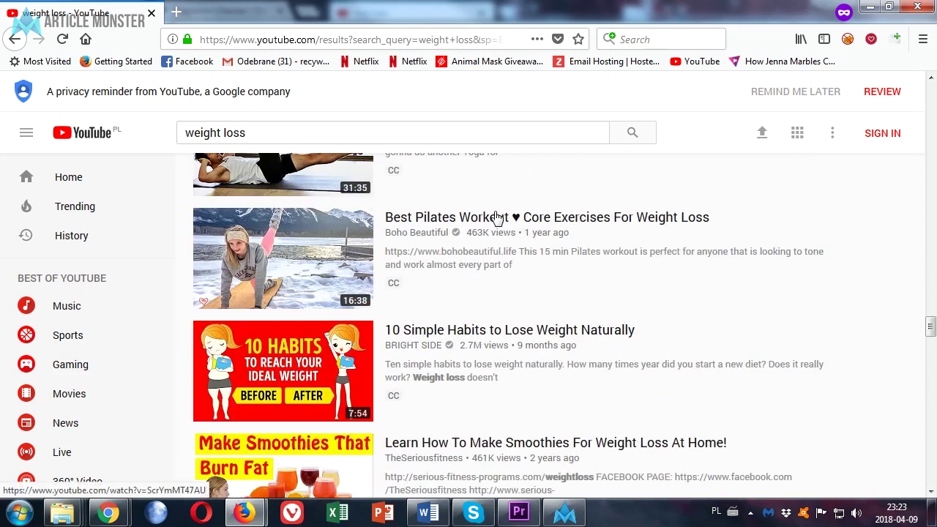
right_click(498, 216)
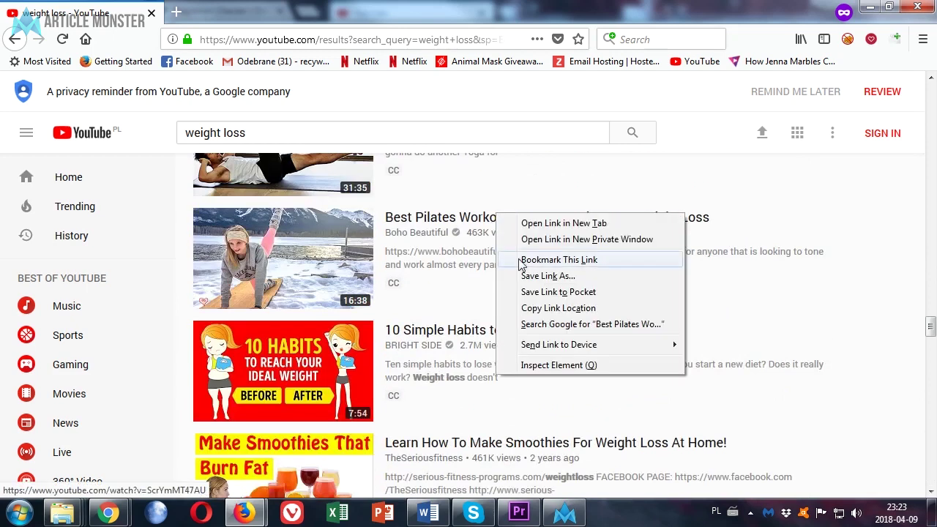
click(536, 308)
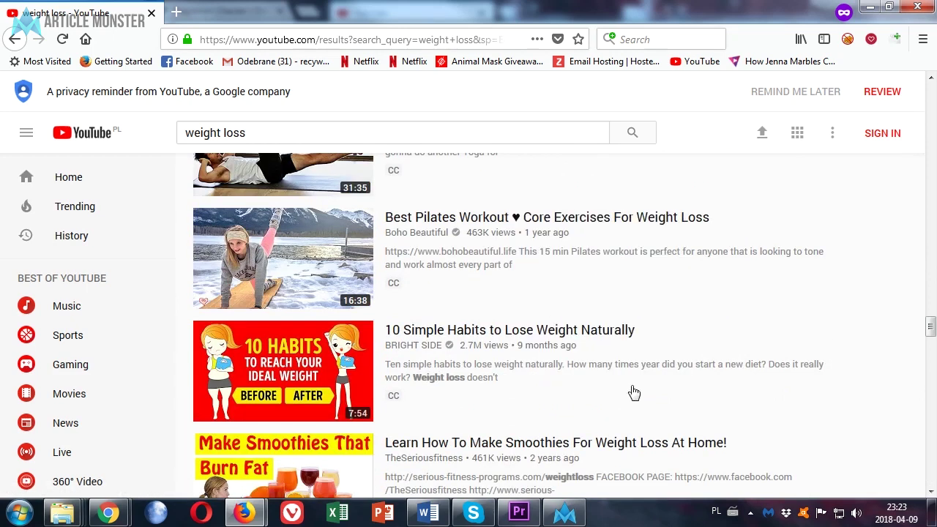
Switch to Article Monster, paste the copied video link into the YouTube search and extract the article from the video
click(564, 513)
right_click(476, 97)
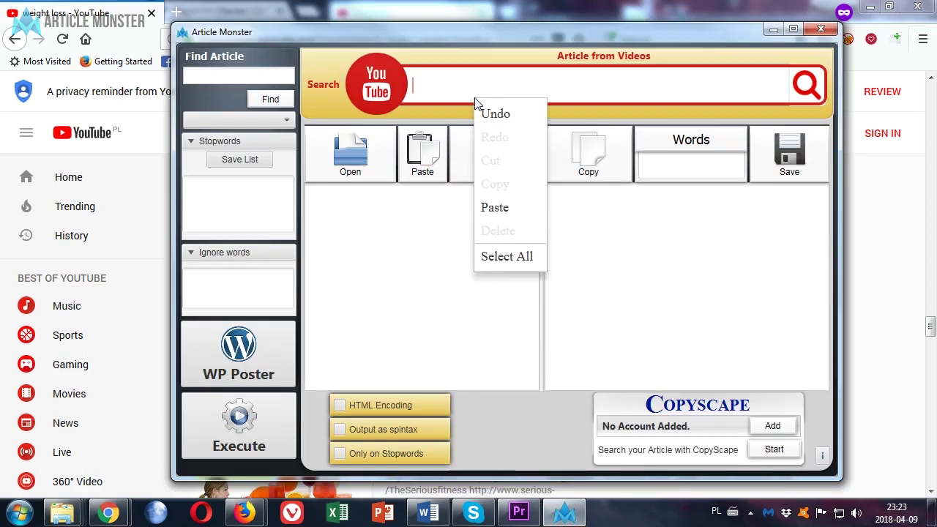
click(498, 208)
click(807, 85)
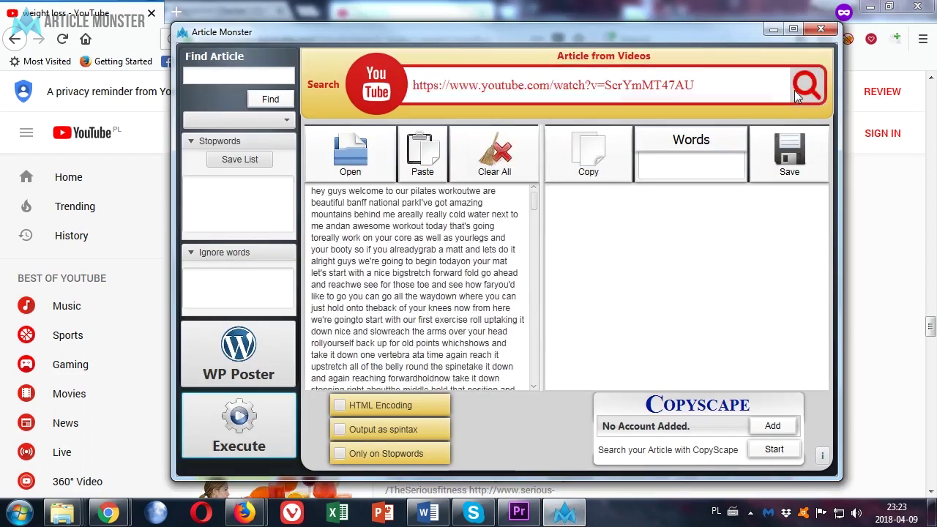
Copy the opening part of the extracted transcript, from "hey guys welcome" to "the spinetake it down"
drag(310, 189, 515, 366)
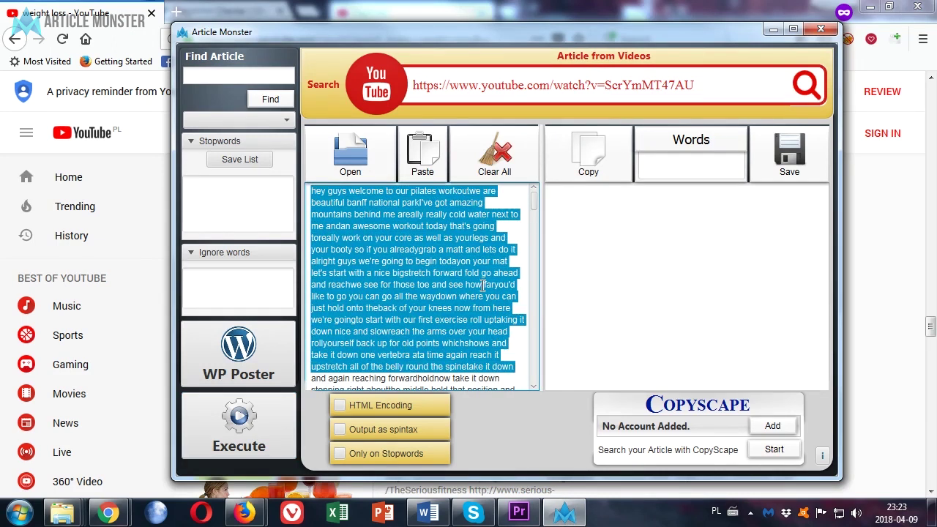
scroll(481, 286, down, 4)
scroll(476, 278, up, 4)
right_click(419, 258)
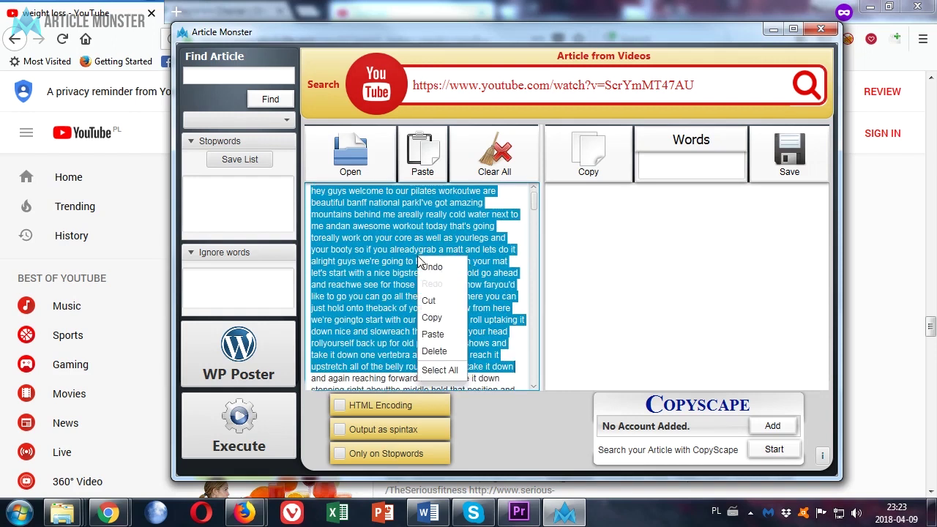
click(435, 325)
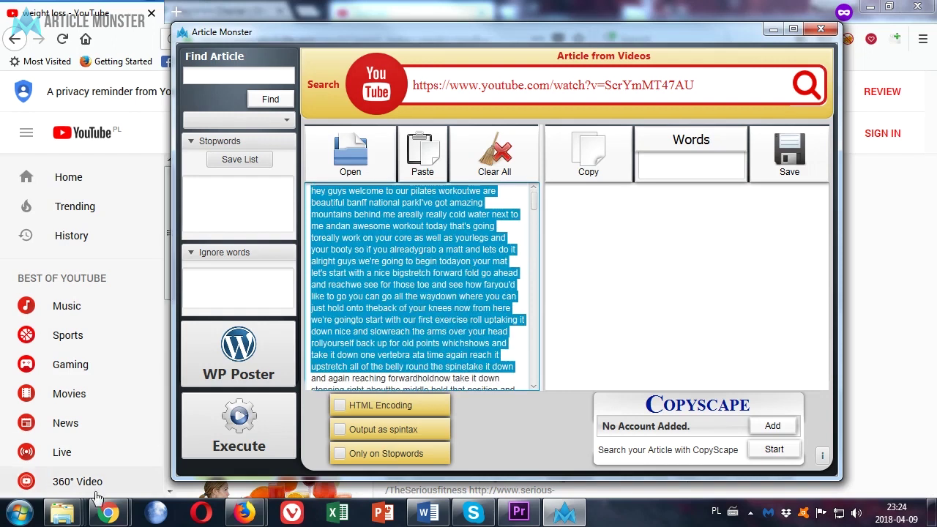
Switch to the new WordPress post in Chrome, paste the transcript as plain text and correct "those toe" to "that toe"
click(104, 517)
click(88, 433)
right_click(243, 347)
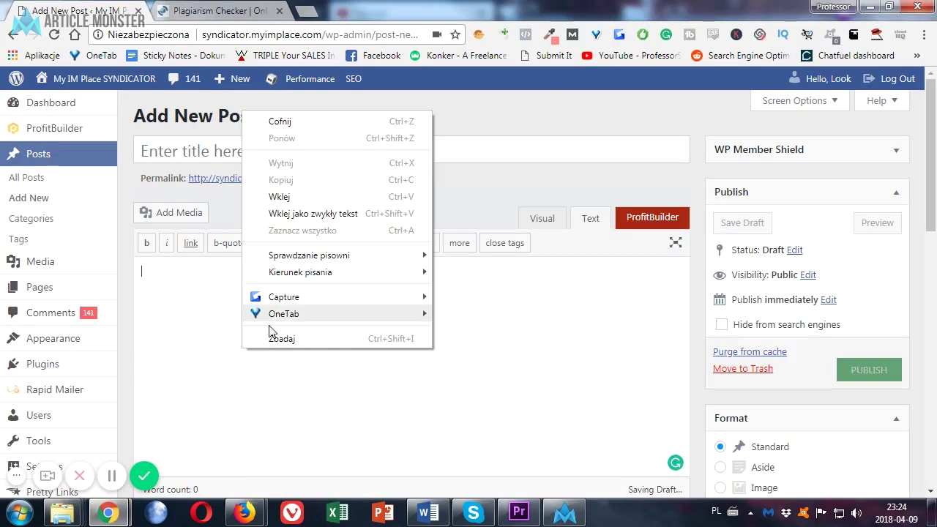
click(339, 213)
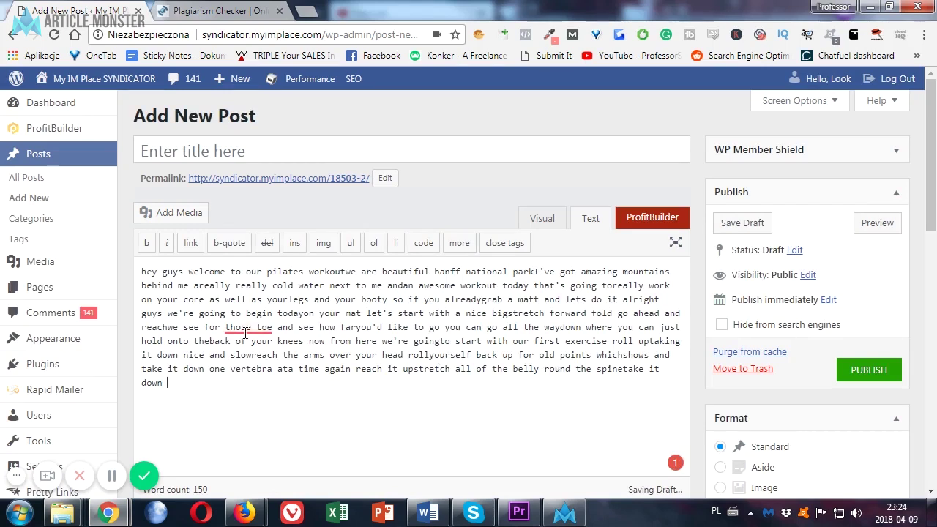
mouse_move(246, 334)
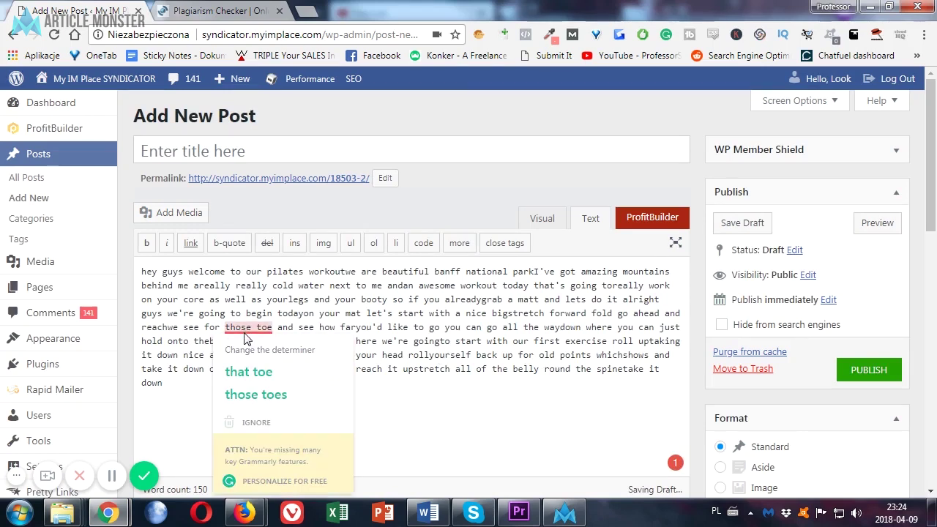
click(253, 384)
Copy the whole corrected post text and paste it into the text box of the Small SEO Tools Plagiarism Checker
key(ctrl+a)
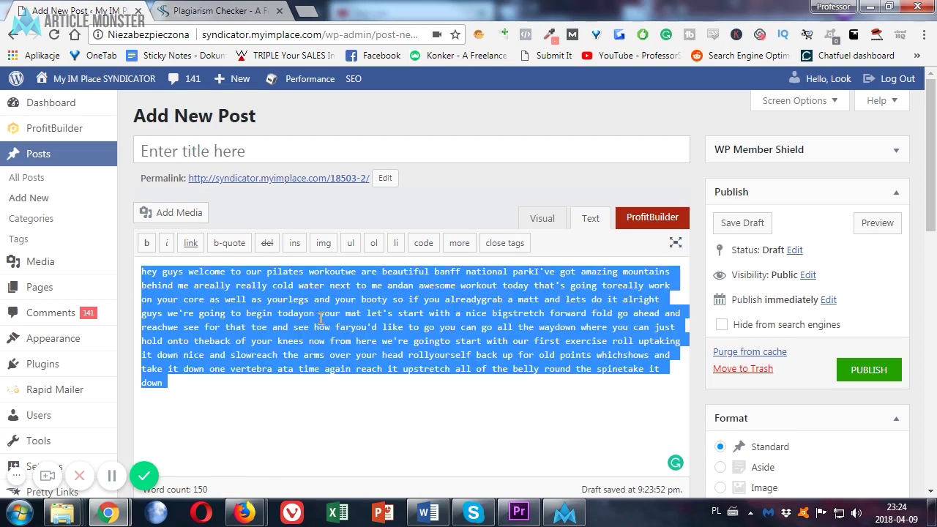
right_click(321, 318)
click(372, 93)
click(162, 7)
scroll(307, 295, down, 5)
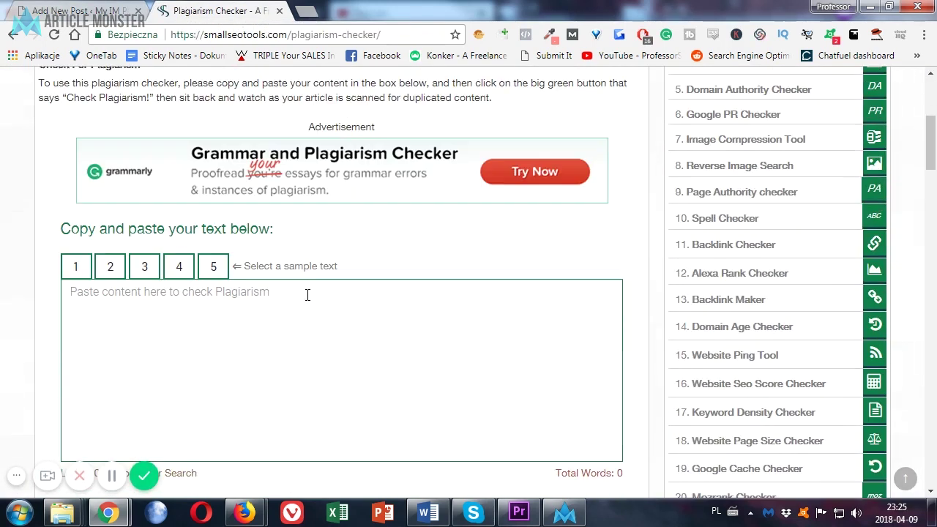
right_click(270, 297)
click(335, 144)
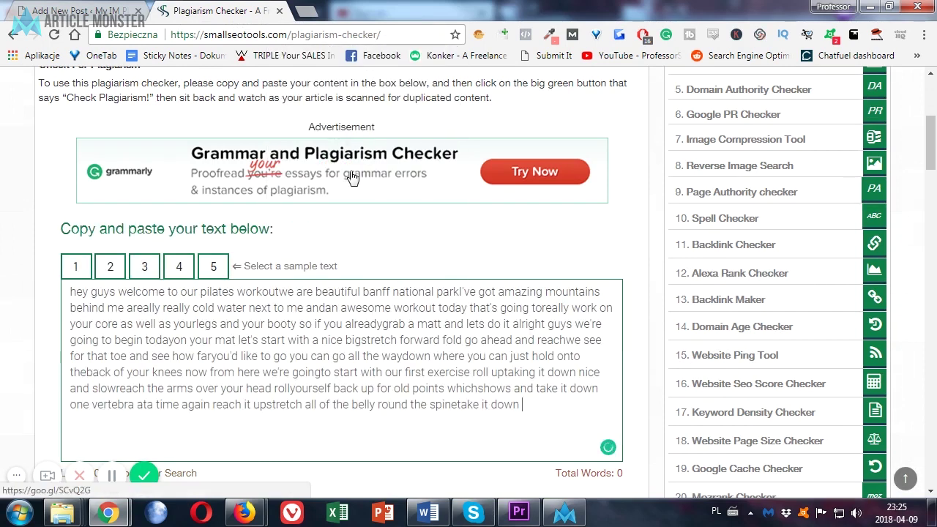
Run the plagiarism check on the pasted text and view its results
scroll(266, 165, down, 4)
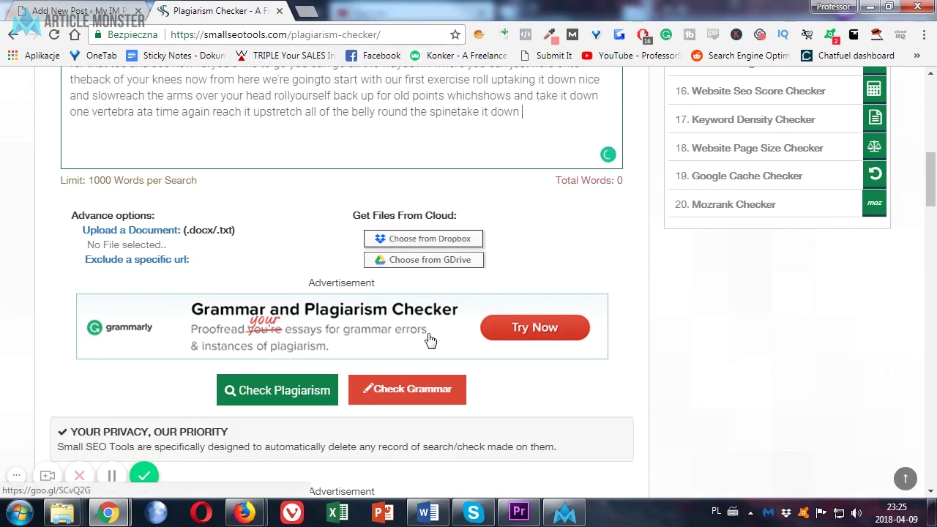
click(272, 394)
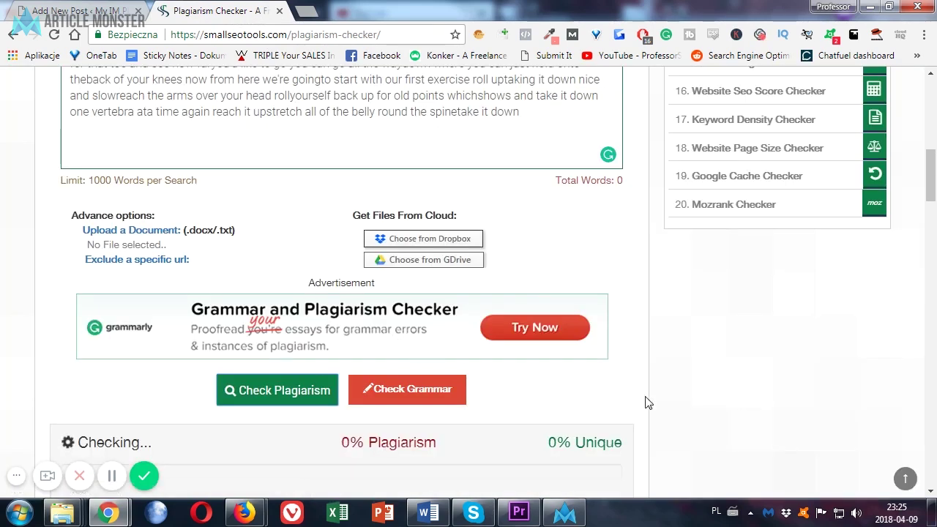
scroll(648, 401, down, 3)
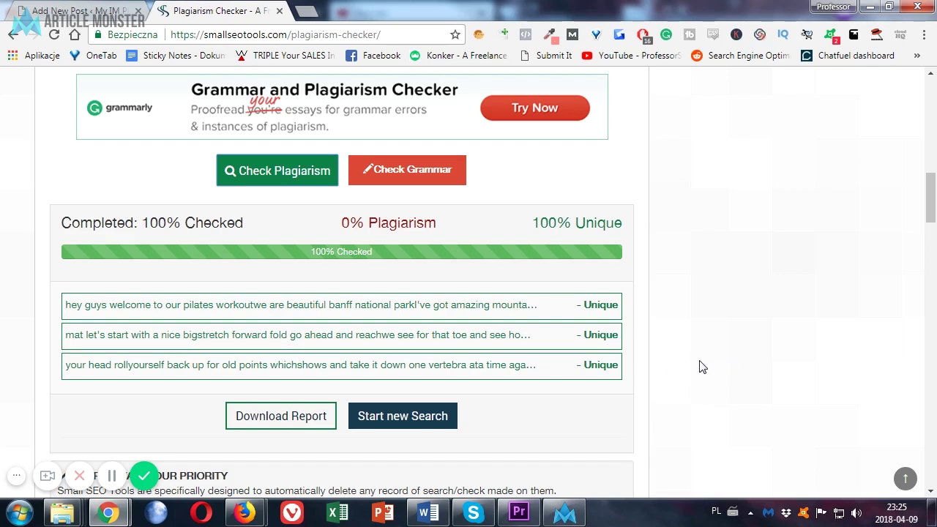
Switch back to Article Monster and clear both the article text and the YouTube video link
click(575, 521)
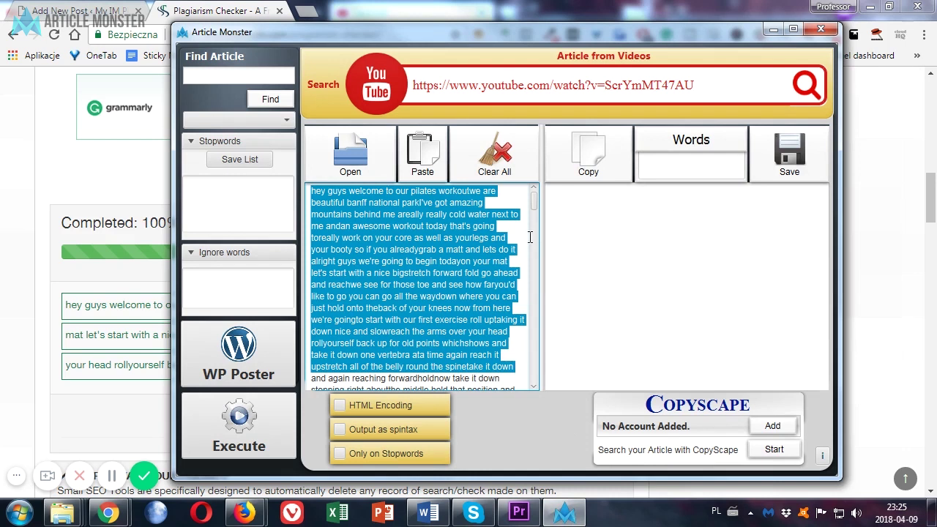
click(492, 157)
triple_click(555, 84)
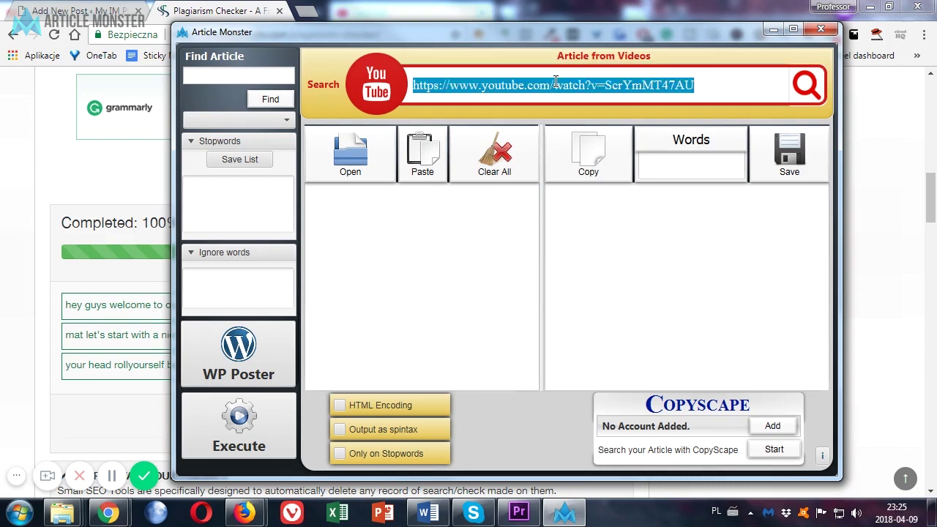
key(BackSpace)
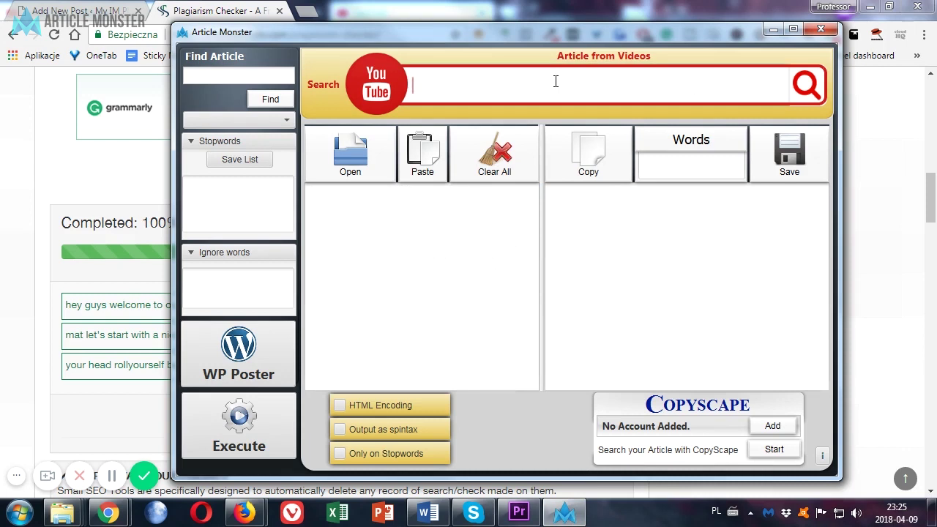
Find articles for the keyword "weight loss"
click(229, 74)
text(w)
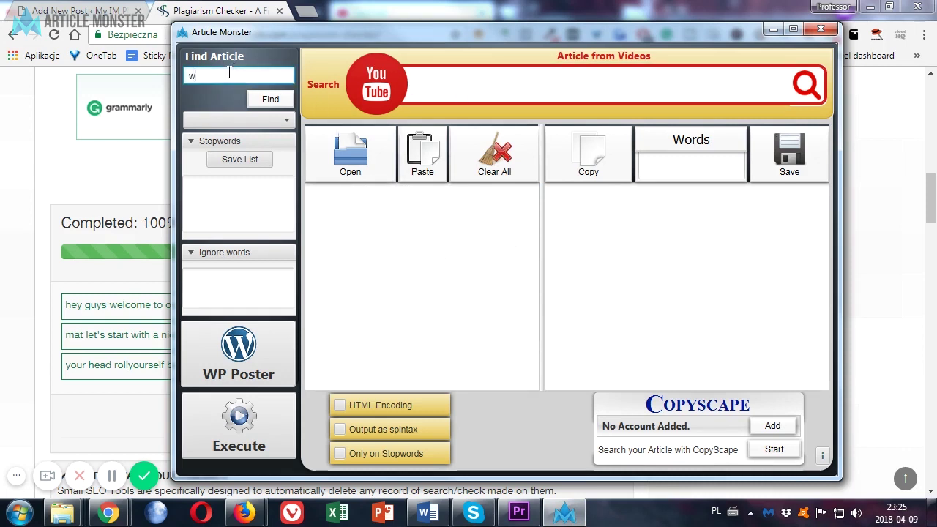
text(eight loss)
click(276, 96)
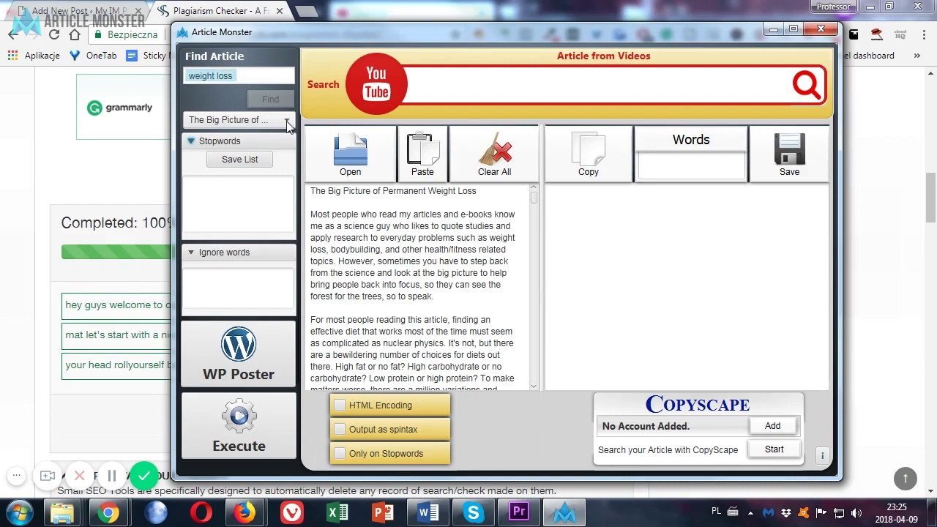
Load the found article "Discover How a Quick Weight Loss Can Be a Healthy Weight Loss - Phase III" and execute its processing into the output
click(288, 123)
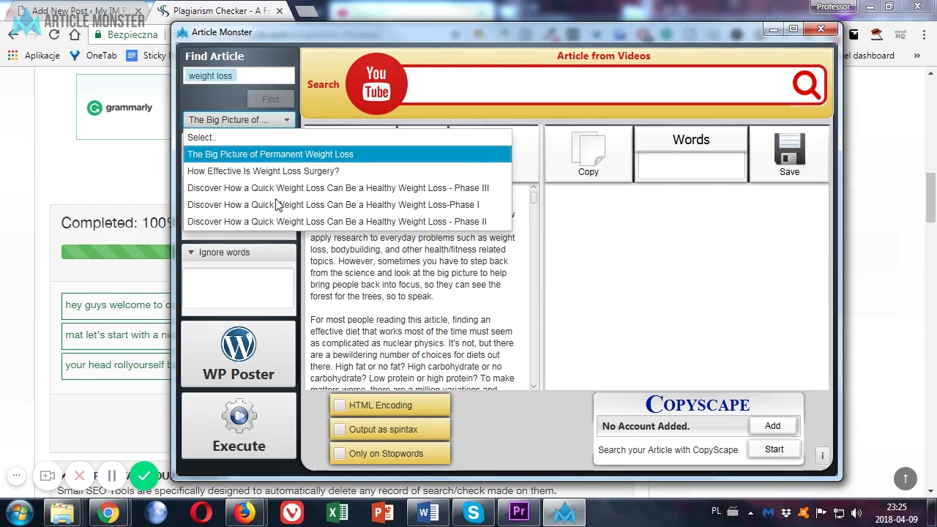
scroll(496, 197, down, 1)
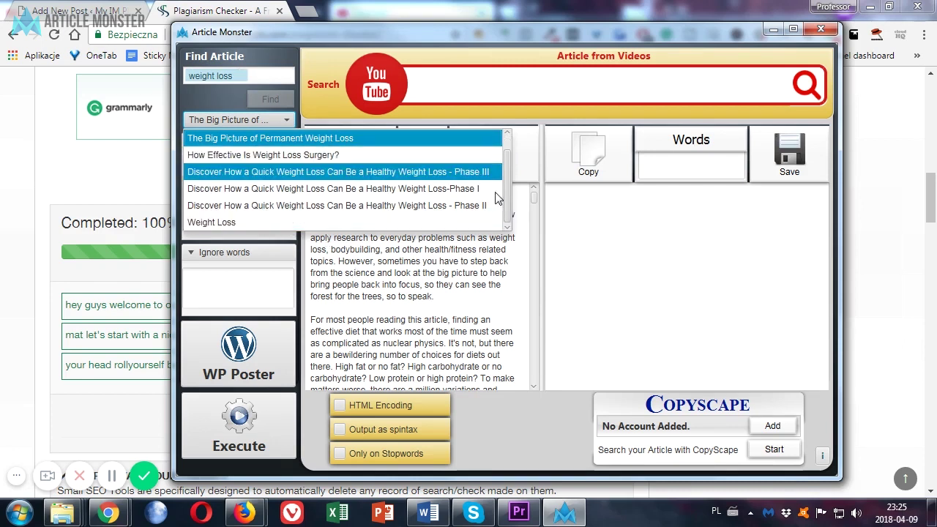
scroll(498, 198, down, 1)
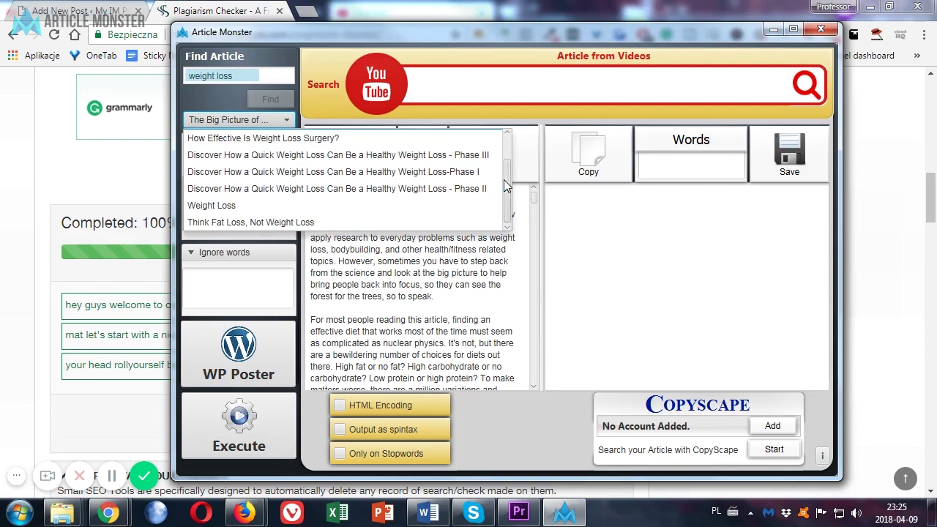
click(396, 261)
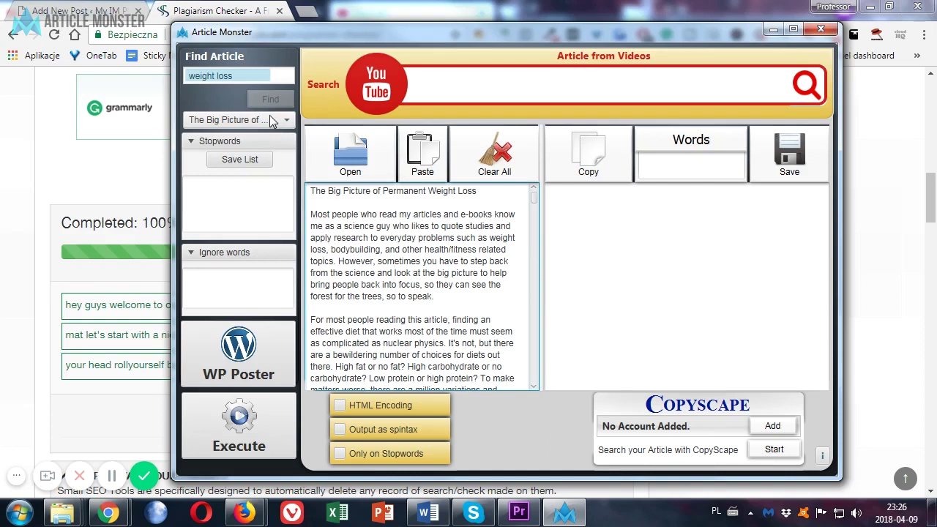
click(269, 117)
click(271, 184)
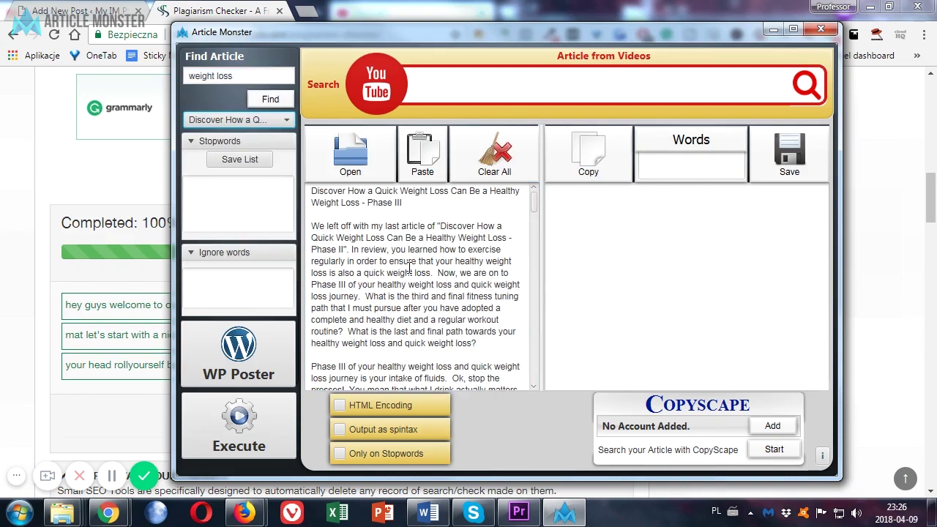
click(238, 435)
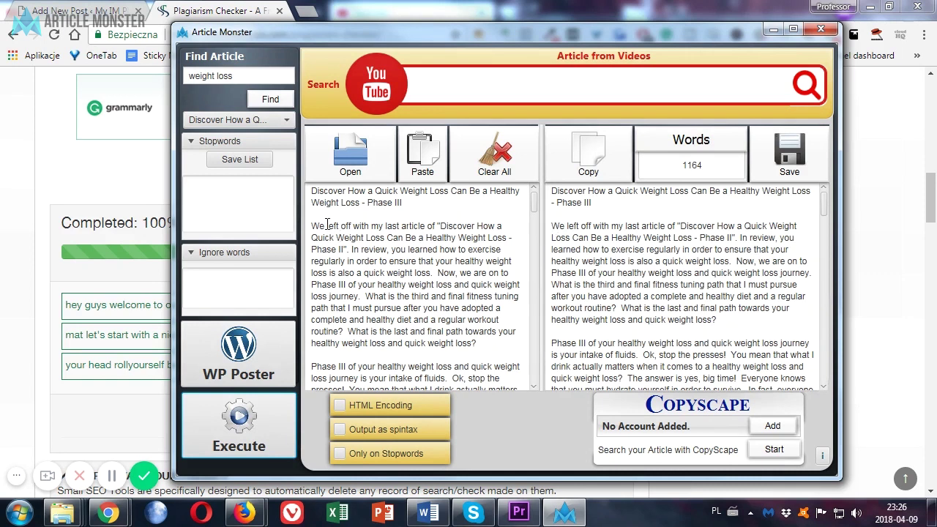
Copy most of the opening paragraph of the original article and search Google for it in a new Chrome tab
drag(310, 226, 504, 322)
right_click(431, 276)
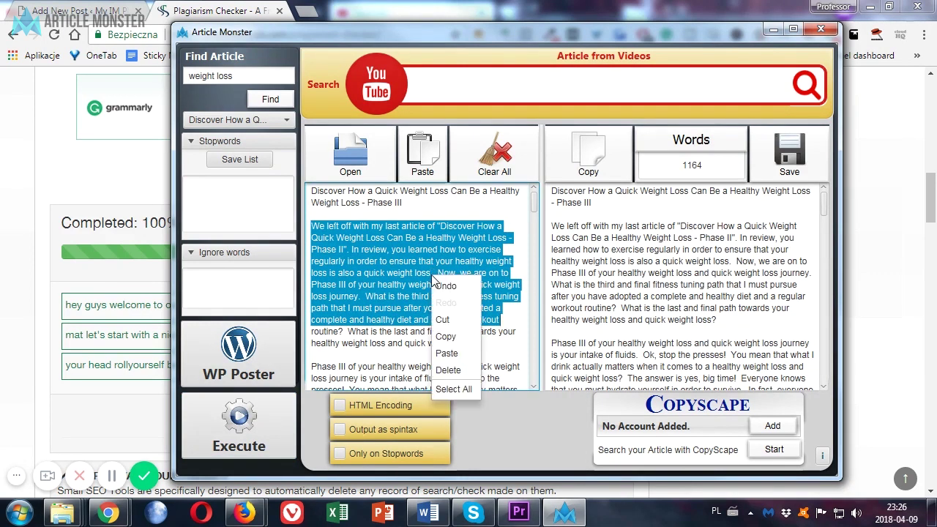
click(447, 337)
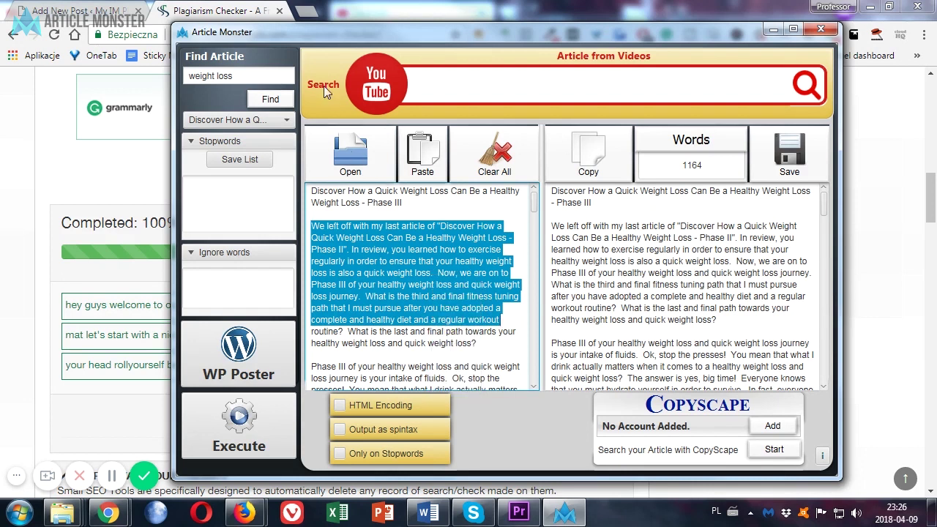
click(308, 11)
right_click(327, 31)
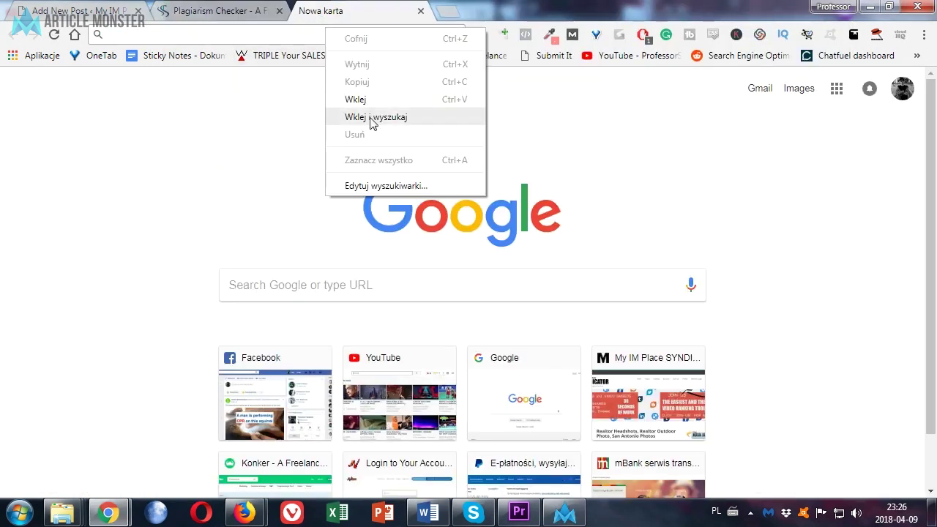
click(373, 119)
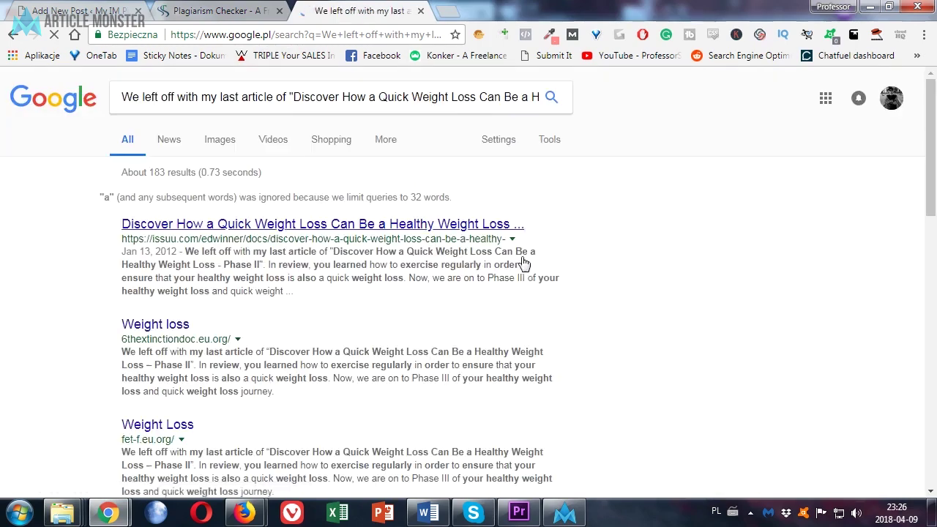
Examine the Google results for pages matching the original paragraph, and return to the Google home page
scroll(517, 261, down, 1)
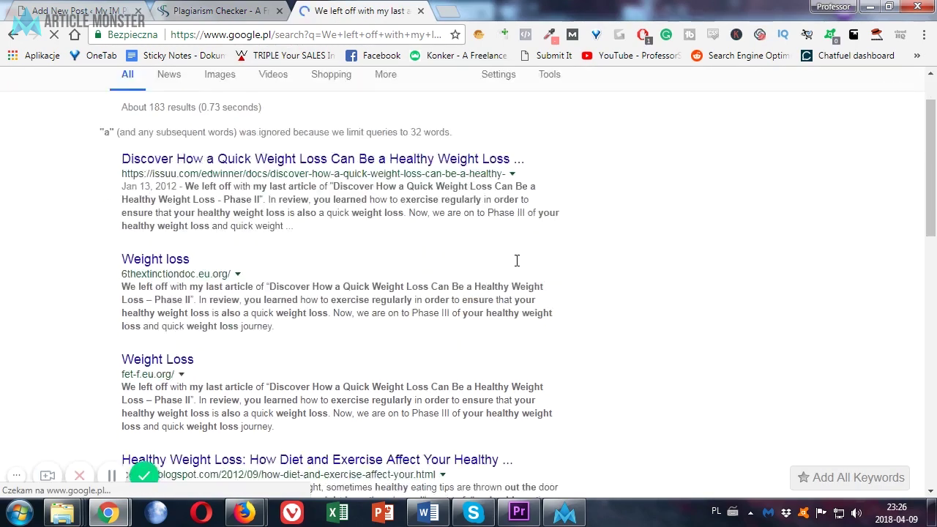
scroll(517, 261, down, 1)
scroll(513, 262, down, 2)
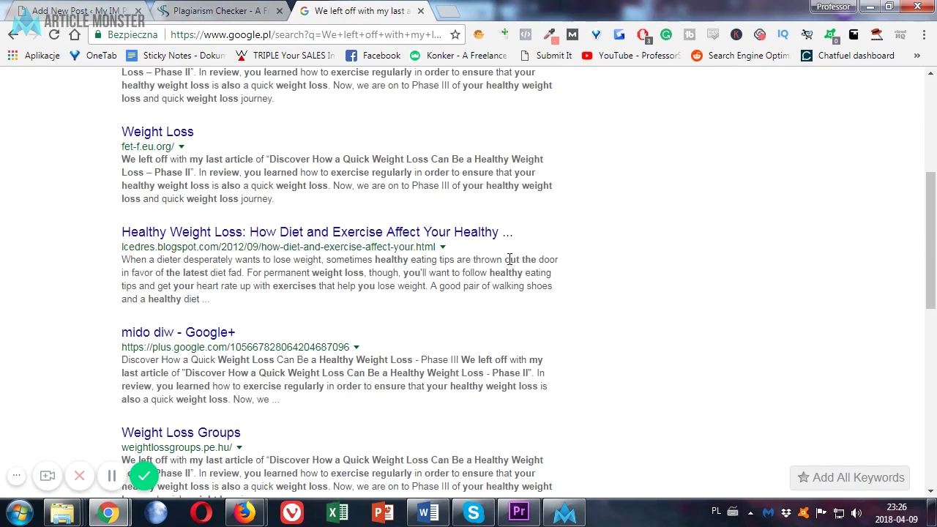
scroll(496, 272, down, 8)
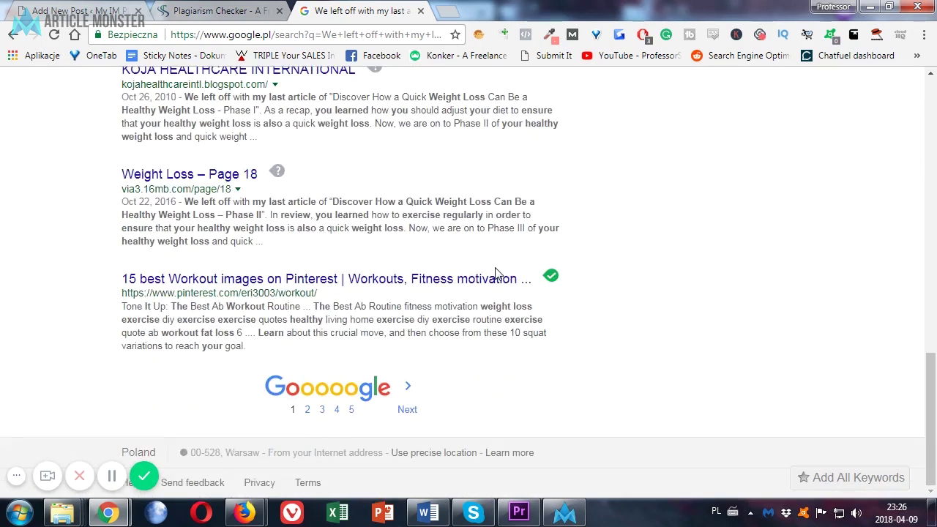
scroll(496, 272, up, 12)
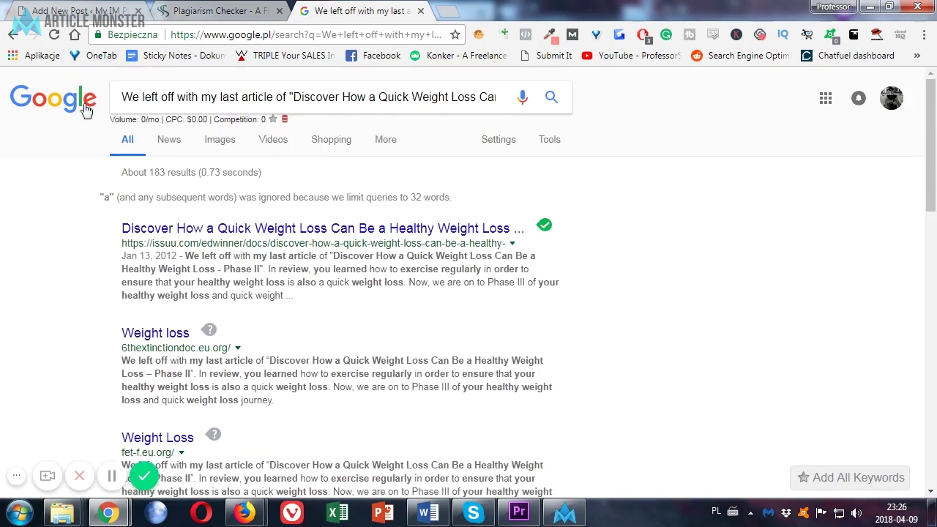
click(86, 108)
Copy the opening paragraph of the processed output in Article Monster and search Google for it in Chrome
click(564, 513)
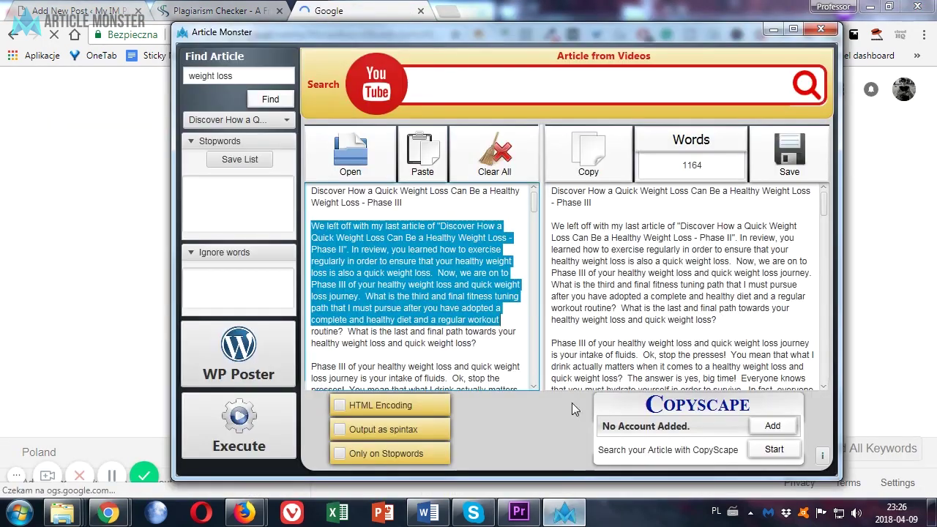
drag(550, 226, 746, 332)
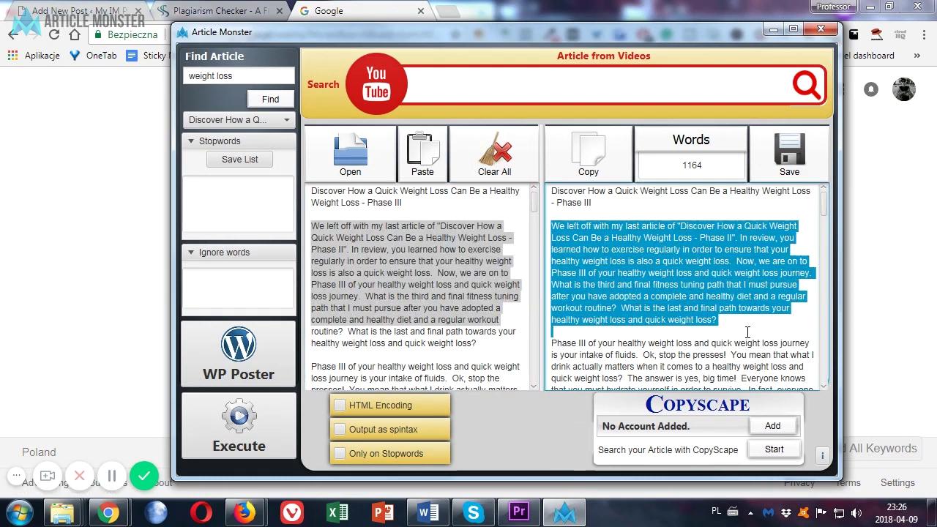
right_click(632, 294)
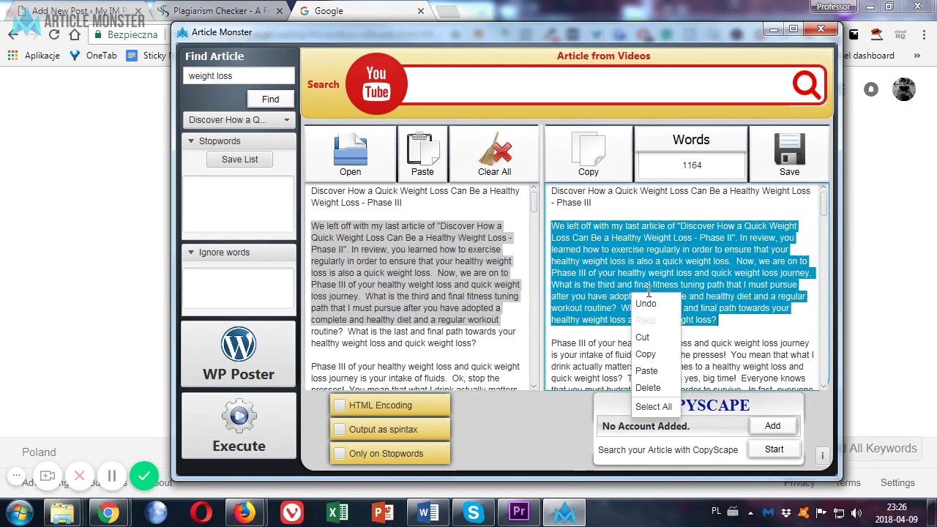
click(645, 354)
click(347, 12)
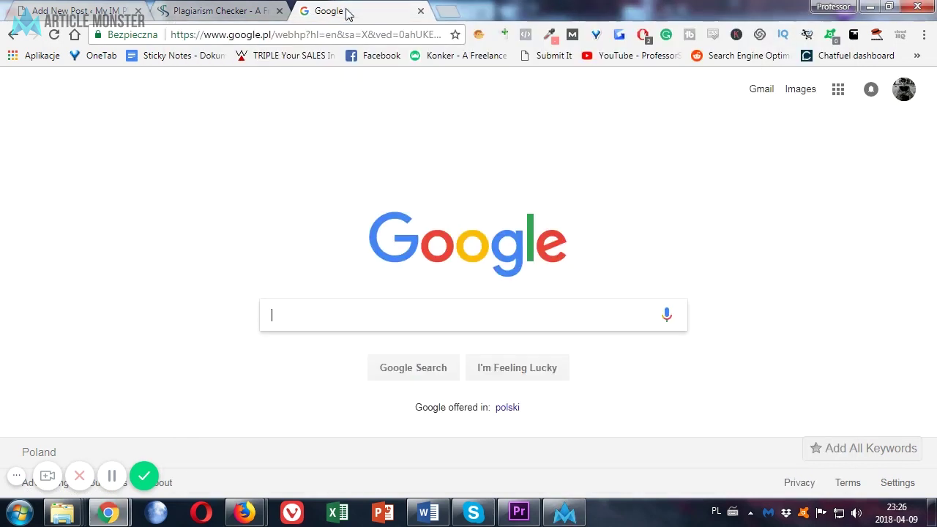
click(254, 35)
right_click(255, 35)
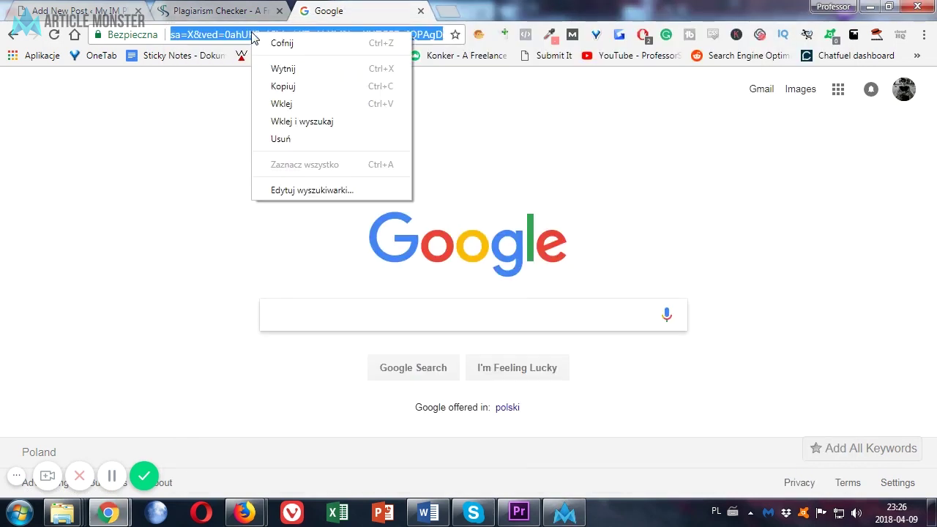
click(309, 122)
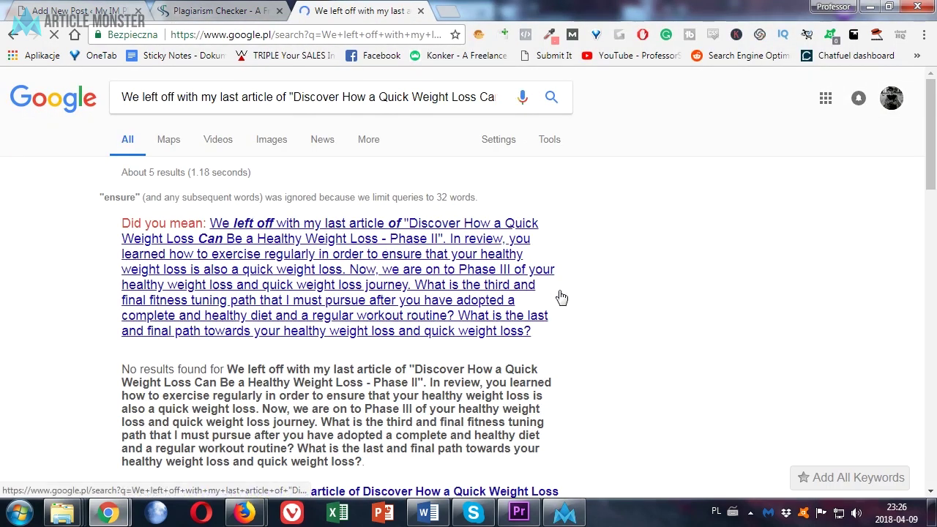
Examine the Google results for the processed paragraph, highlight the start of the notice above the results, and switch back to Article Monster
scroll(619, 312, down, 4)
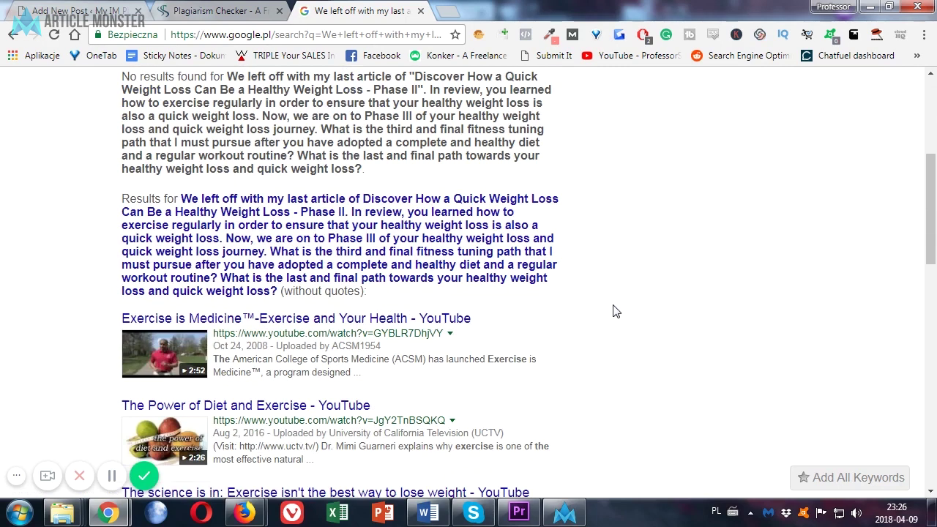
scroll(612, 311, down, 5)
scroll(607, 311, up, 5)
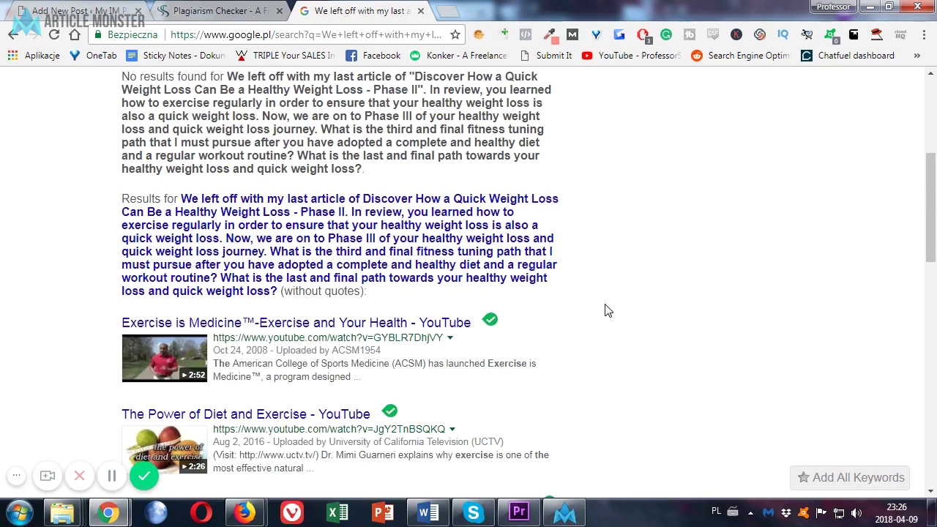
scroll(605, 311, up, 2)
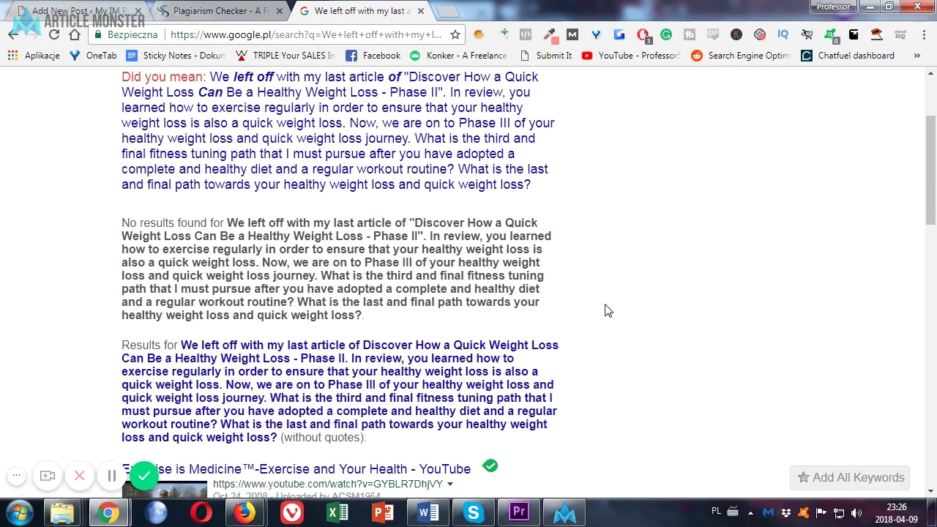
scroll(605, 310, up, 1)
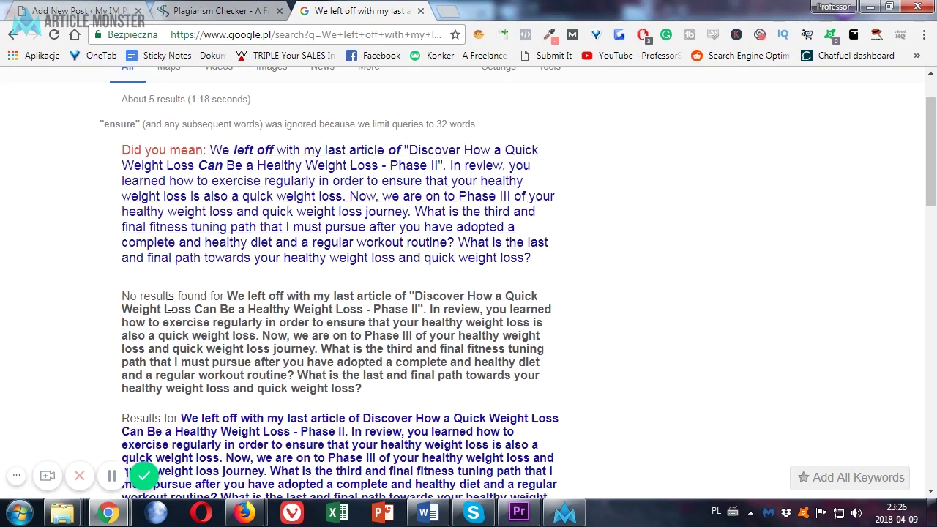
drag(119, 295, 214, 293)
key(alt+Tab)
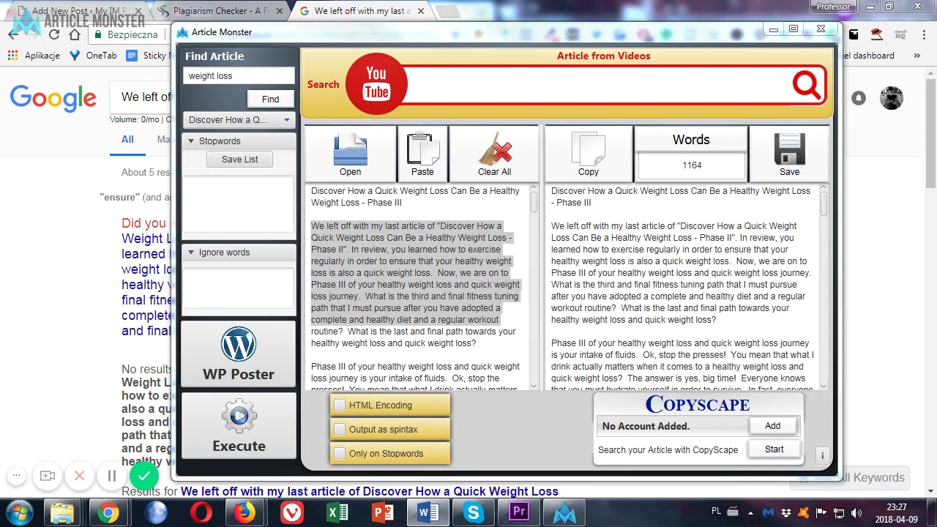